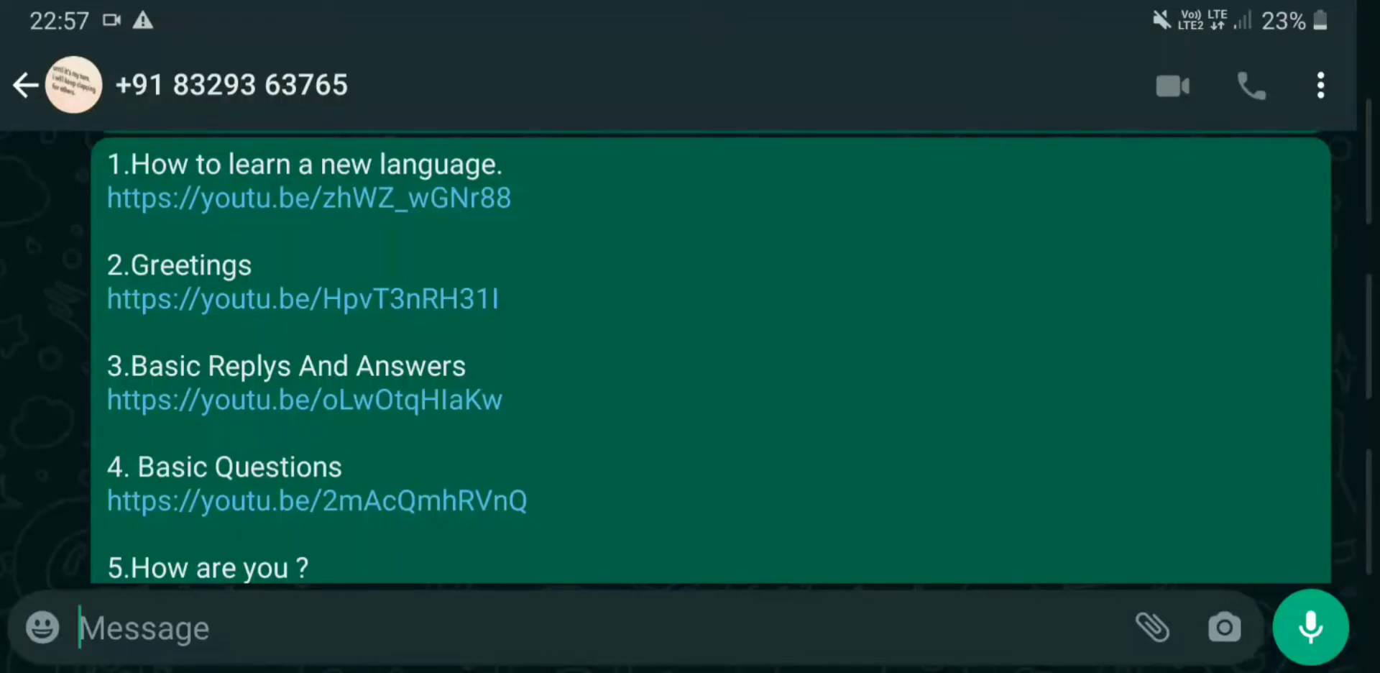
{"action": "scroll", "coordinate": [712, 356], "scroll_direction": "up", "scroll_amount": 1}
{"action": "scroll", "coordinate": [711, 356], "scroll_direction": "down", "scroll_amount": 1}
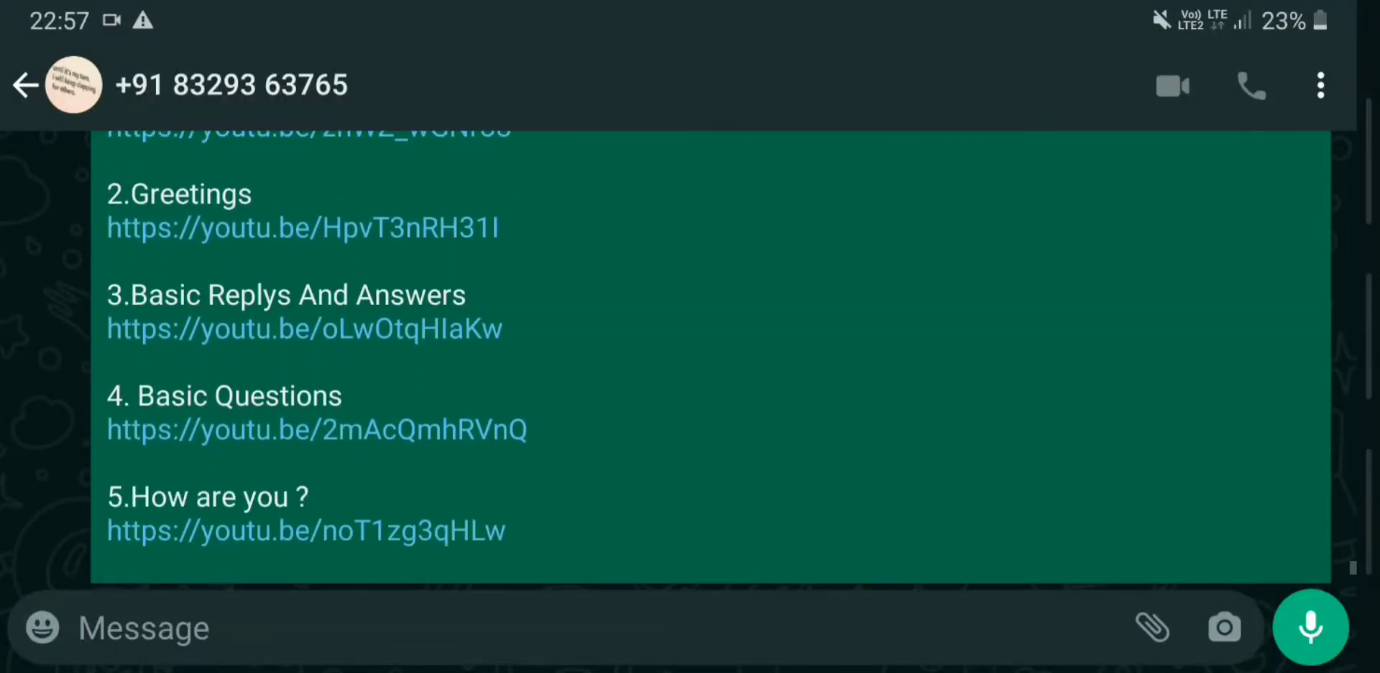
{"action": "scroll", "coordinate": [711, 357], "scroll_direction": "down", "scroll_amount": 1}
{"action": "scroll", "coordinate": [712, 356], "scroll_direction": "down", "scroll_amount": 2}
{"action": "scroll", "coordinate": [711, 356], "scroll_direction": "down", "scroll_amount": 1}
{"action": "scroll", "coordinate": [711, 357], "scroll_direction": "down", "scroll_amount": 2}
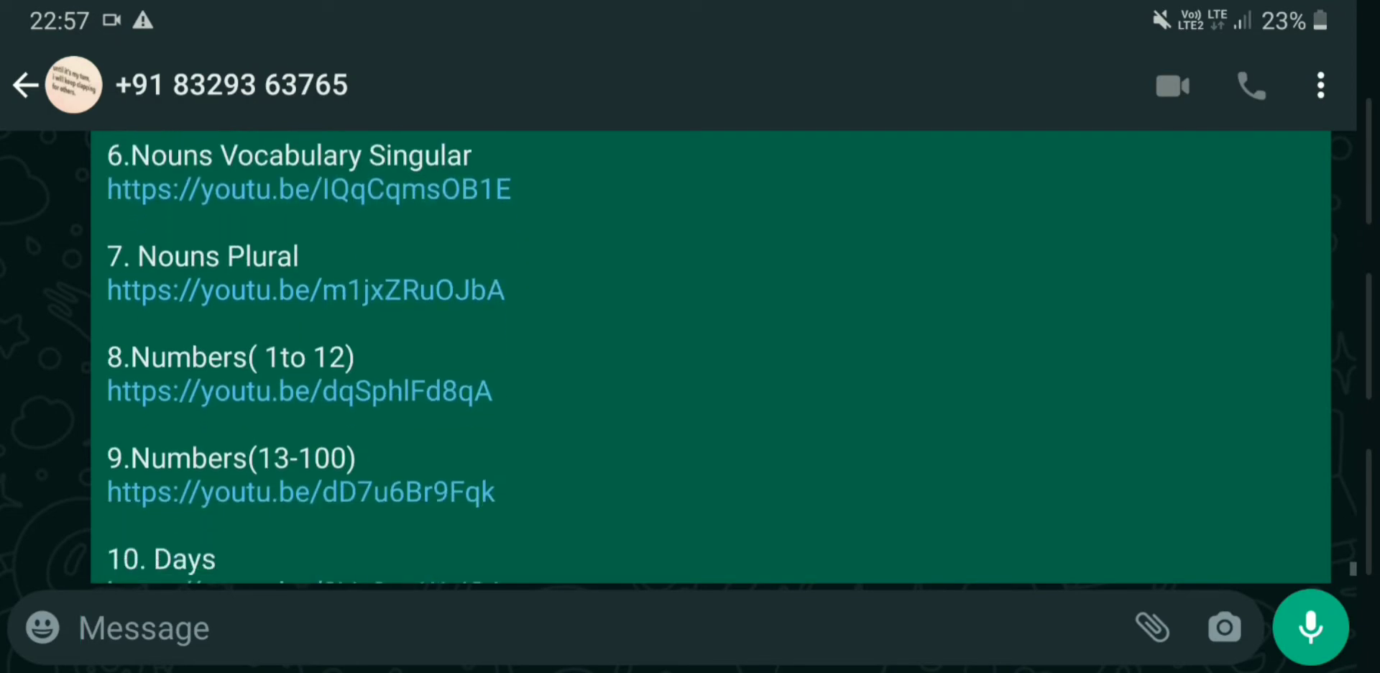
{"action": "scroll", "coordinate": [712, 356], "scroll_direction": "up", "scroll_amount": 3}
{"action": "scroll", "coordinate": [711, 356], "scroll_direction": "up", "scroll_amount": 1}
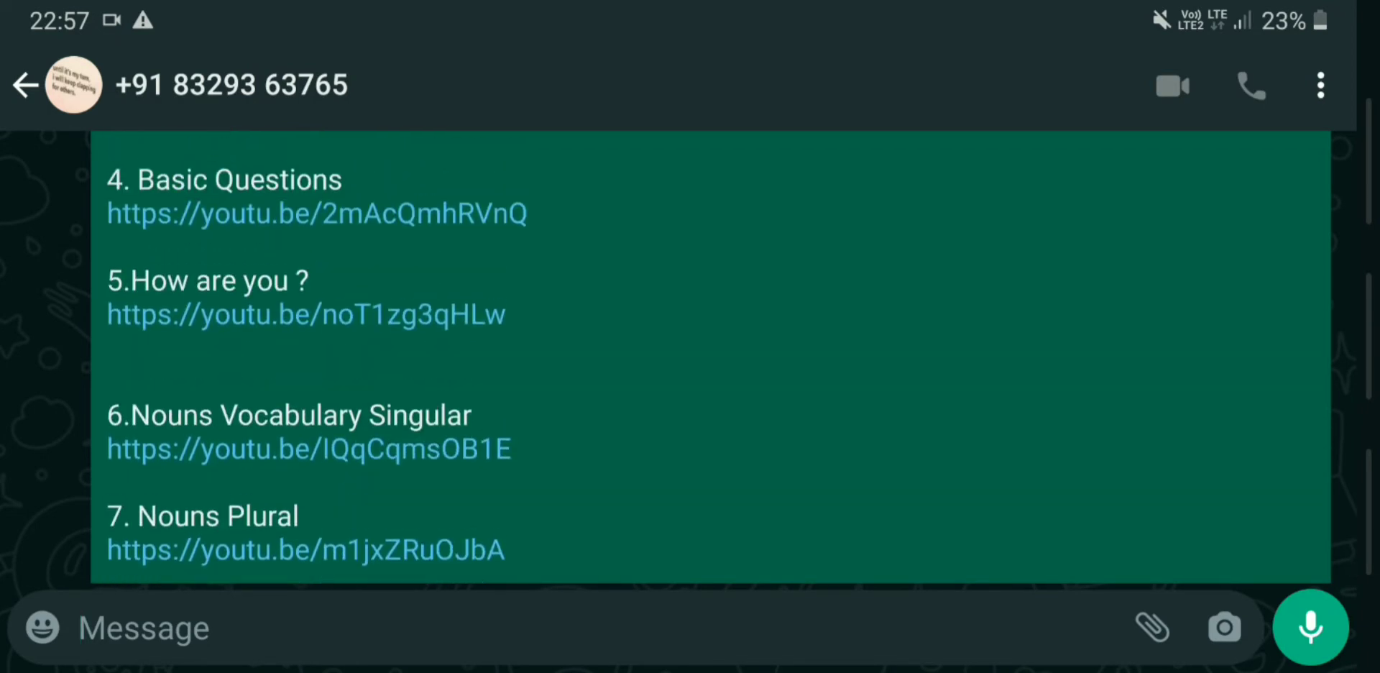
{"action": "scroll", "coordinate": [712, 356], "scroll_direction": "up", "scroll_amount": 2}
{"action": "scroll", "coordinate": [713, 356], "scroll_direction": "up", "scroll_amount": 1}
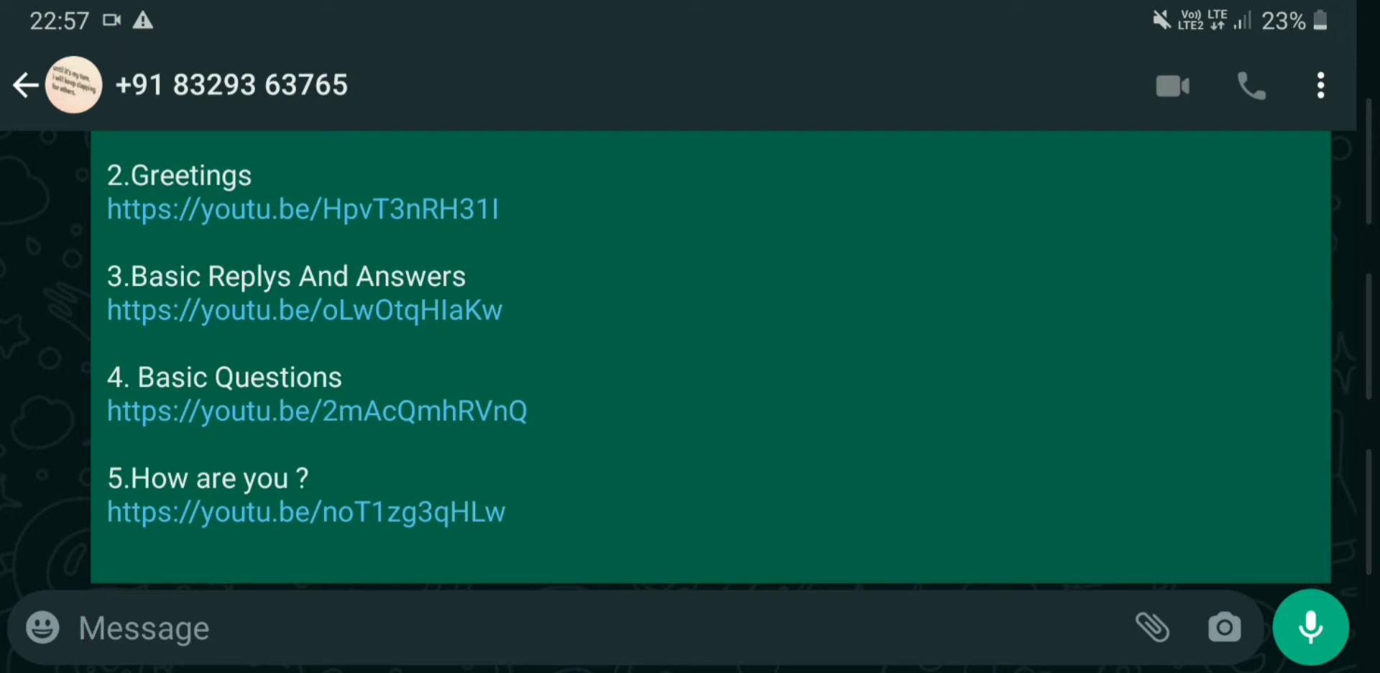
{"action": "scroll", "coordinate": [712, 357], "scroll_direction": "up", "scroll_amount": 3}
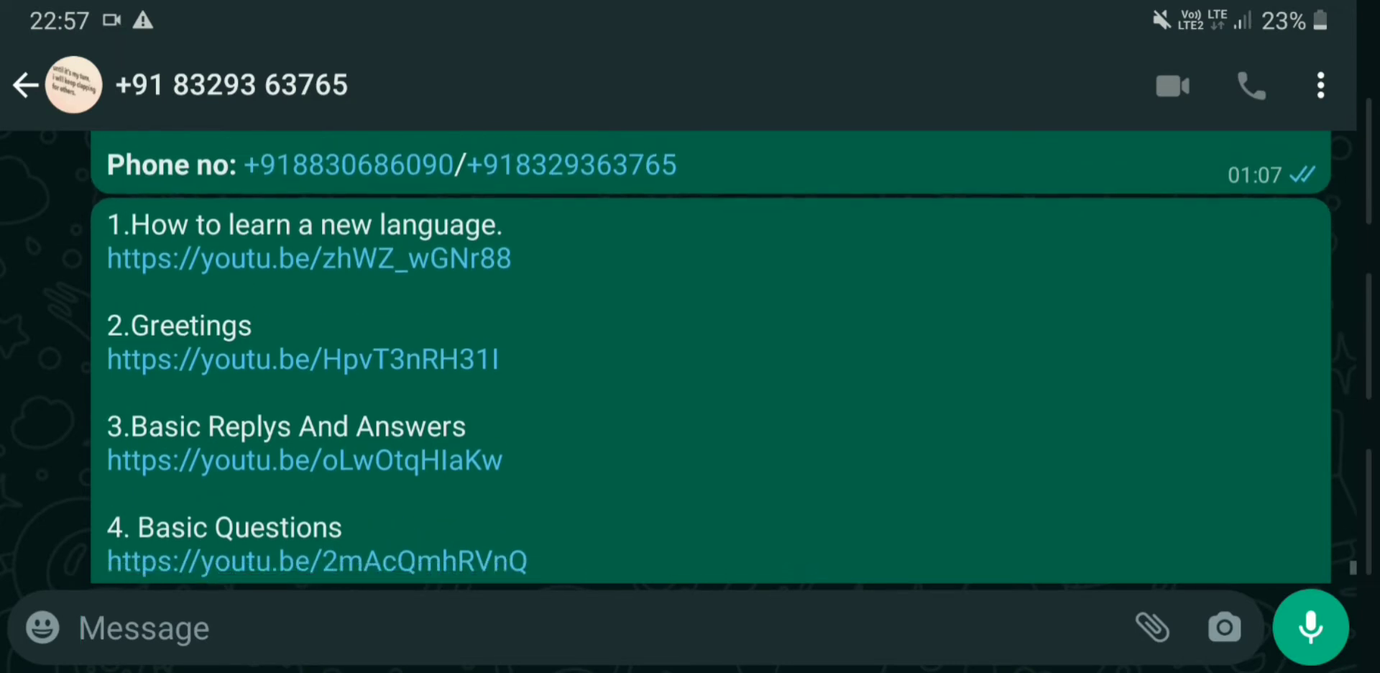
{"action": "scroll", "coordinate": [712, 356], "scroll_direction": "down", "scroll_amount": 1}
{"action": "scroll", "coordinate": [712, 357], "scroll_direction": "down", "scroll_amount": 3}
{"action": "scroll", "coordinate": [712, 358], "scroll_direction": "down", "scroll_amount": 5}
{"action": "scroll", "coordinate": [712, 357], "scroll_direction": "down", "scroll_amount": 1}
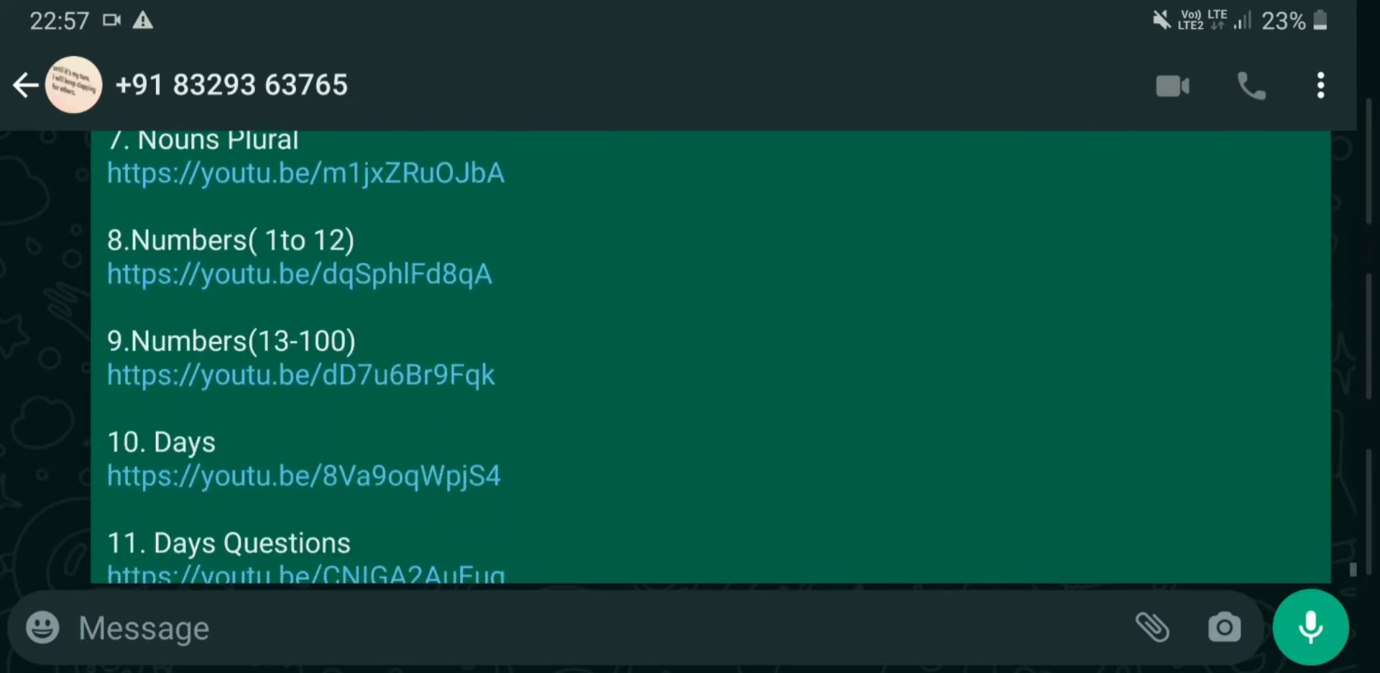
{"action": "scroll", "coordinate": [712, 357], "scroll_direction": "up", "scroll_amount": 2}
{"action": "scroll", "coordinate": [712, 356], "scroll_direction": "up", "scroll_amount": 1}
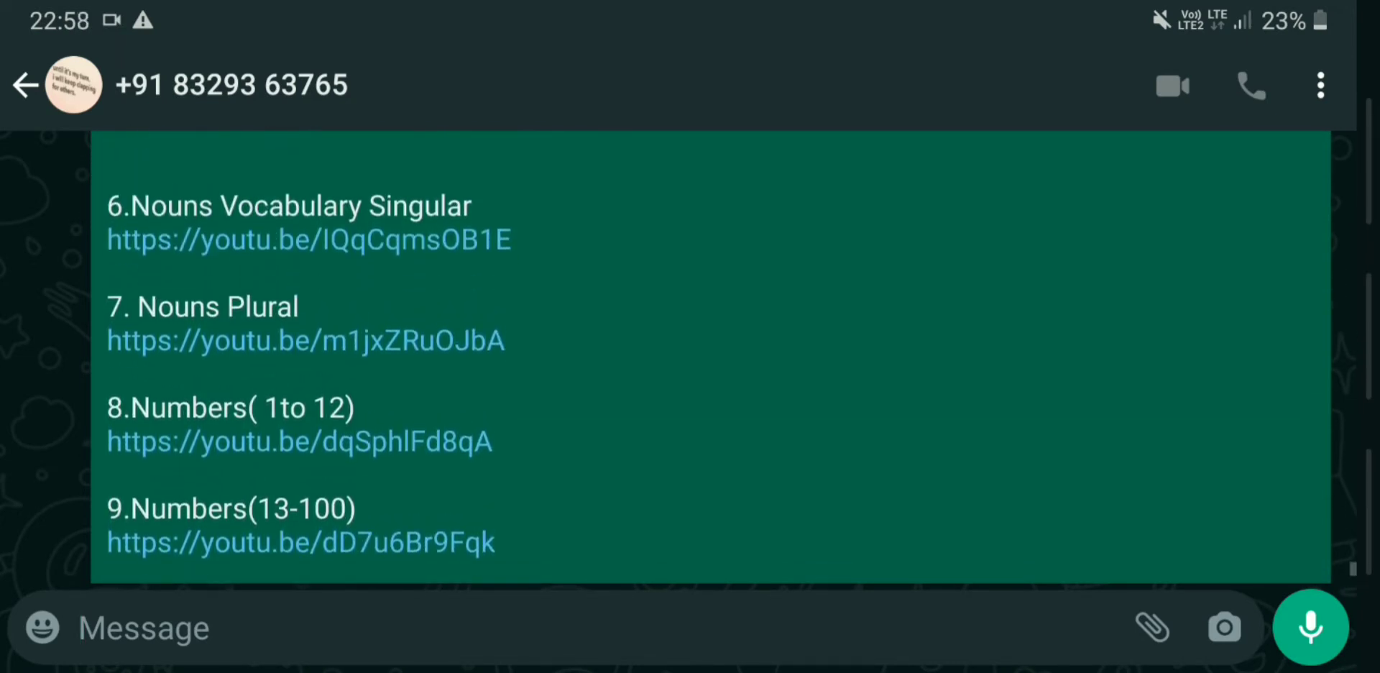
{"action": "scroll", "coordinate": [713, 356], "scroll_direction": "up", "scroll_amount": 2}
{"action": "scroll", "coordinate": [711, 357], "scroll_direction": "up", "scroll_amount": 2}
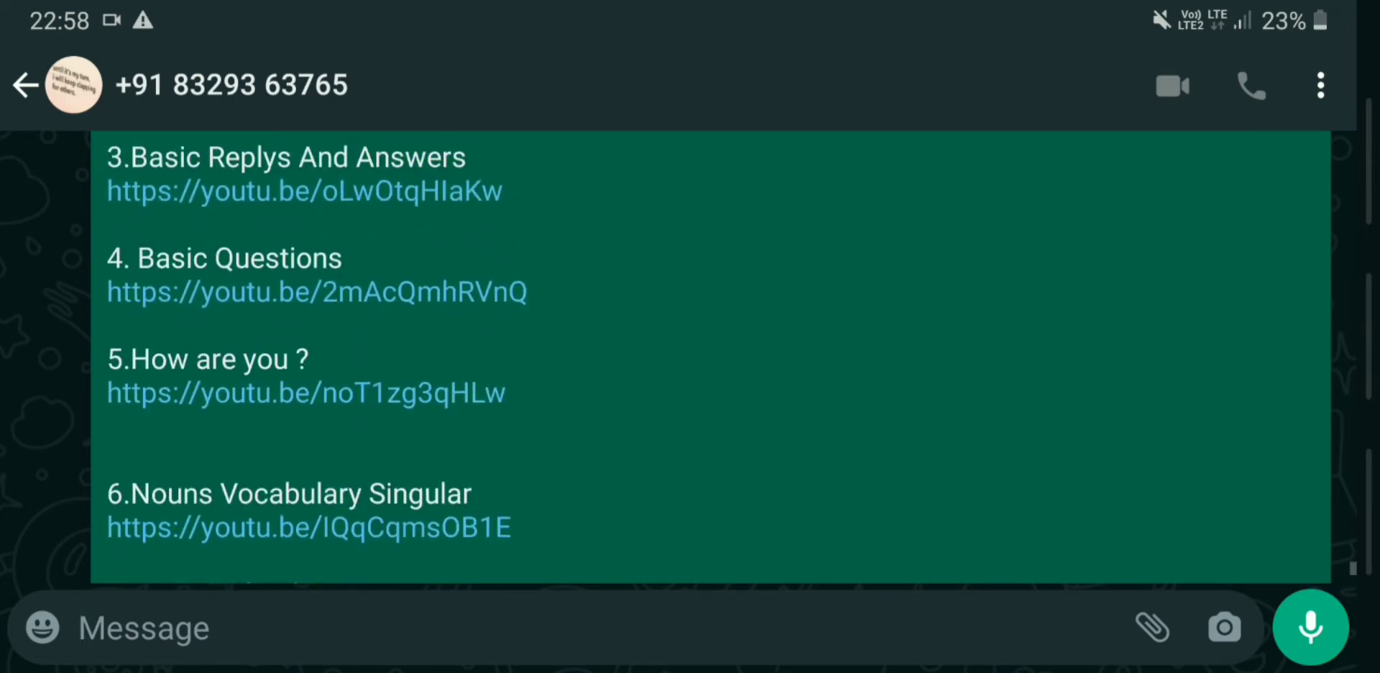
{"action": "scroll", "coordinate": [712, 357], "scroll_direction": "up", "scroll_amount": 2}
{"action": "scroll", "coordinate": [712, 357], "scroll_direction": "up", "scroll_amount": 1}
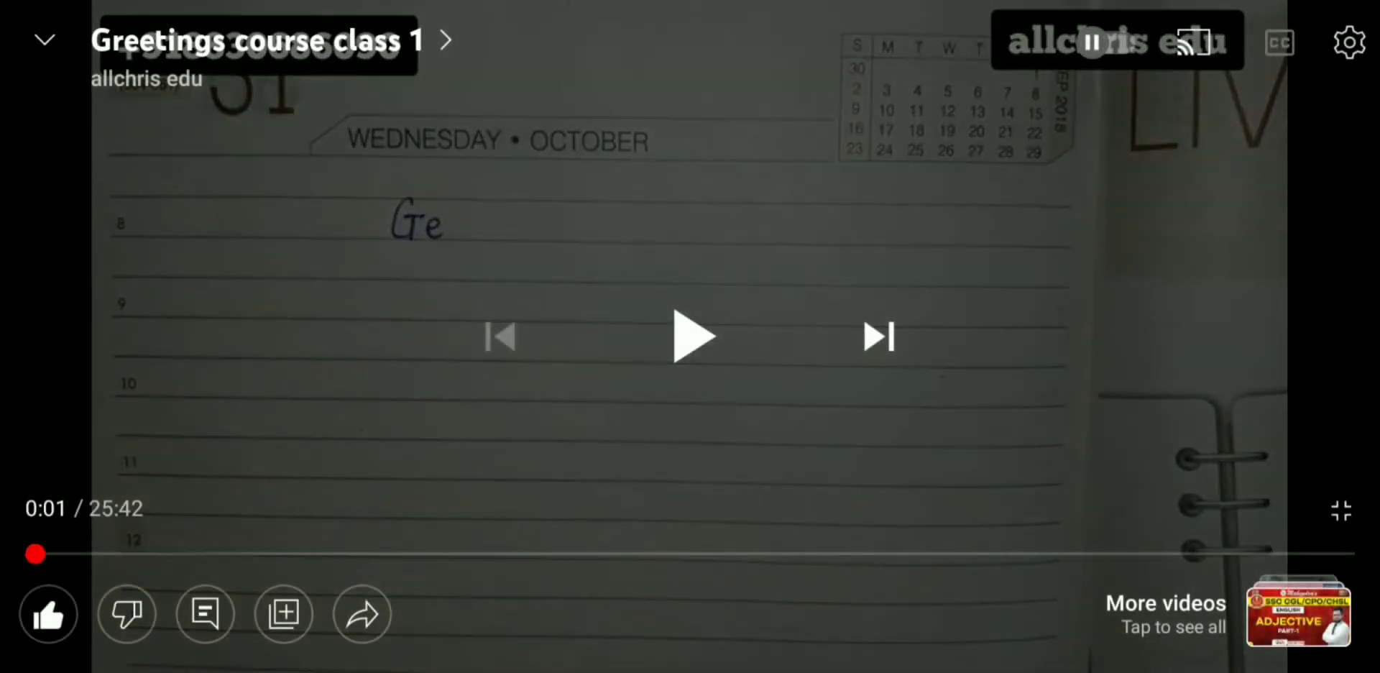
{"action": "left_click", "coordinate": [690, 432]}
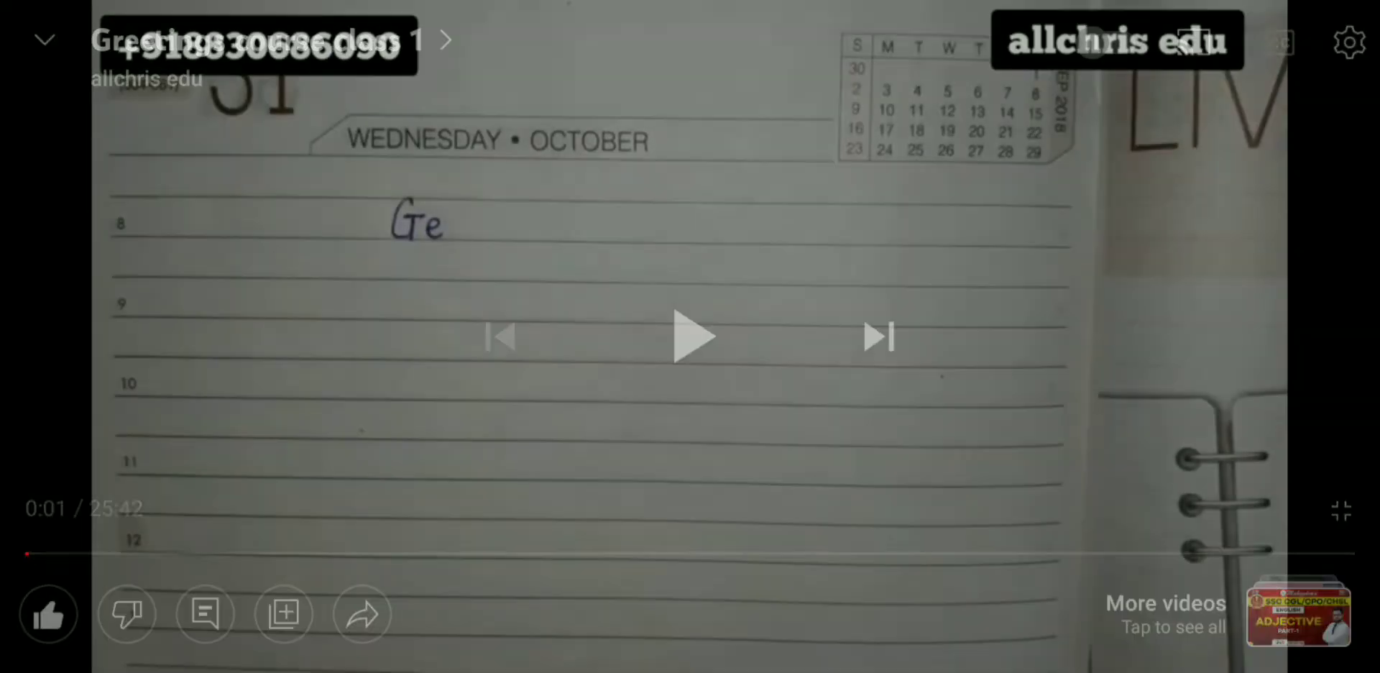
{"action": "left_click", "coordinate": [690, 432]}
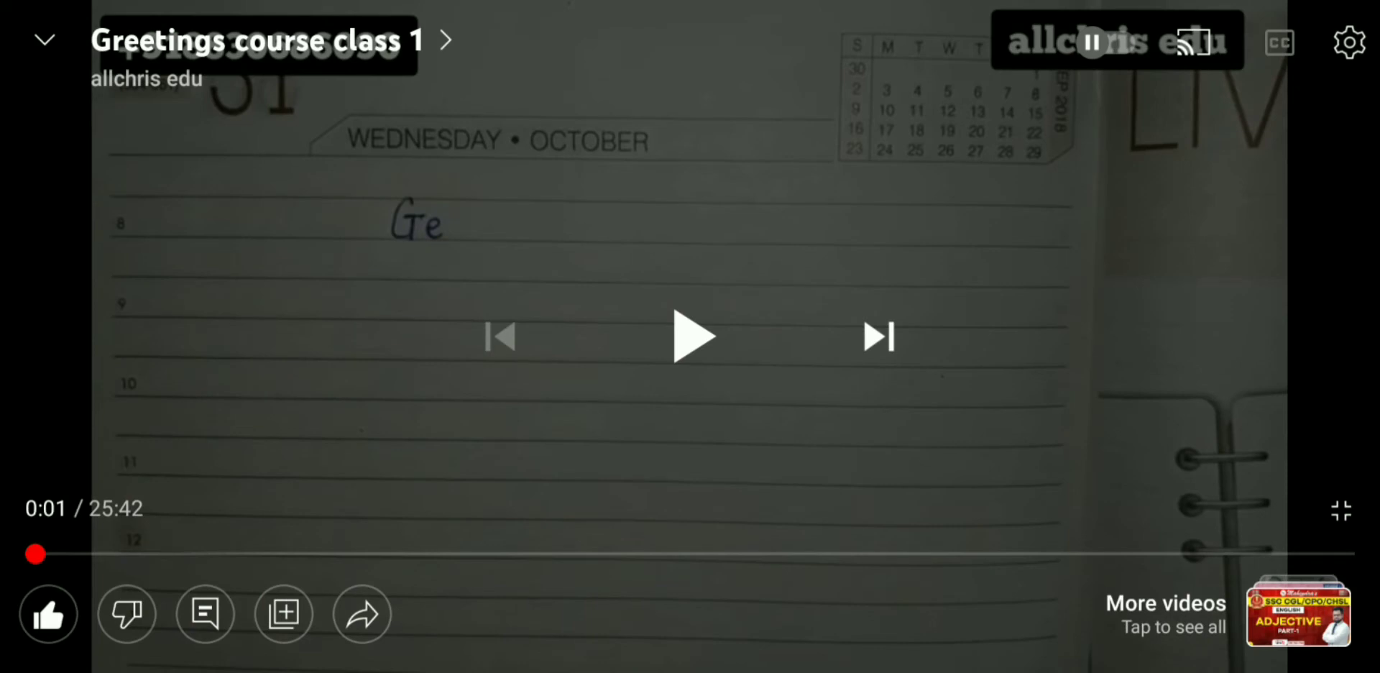
{"action": "left_click", "coordinate": [49, 615]}
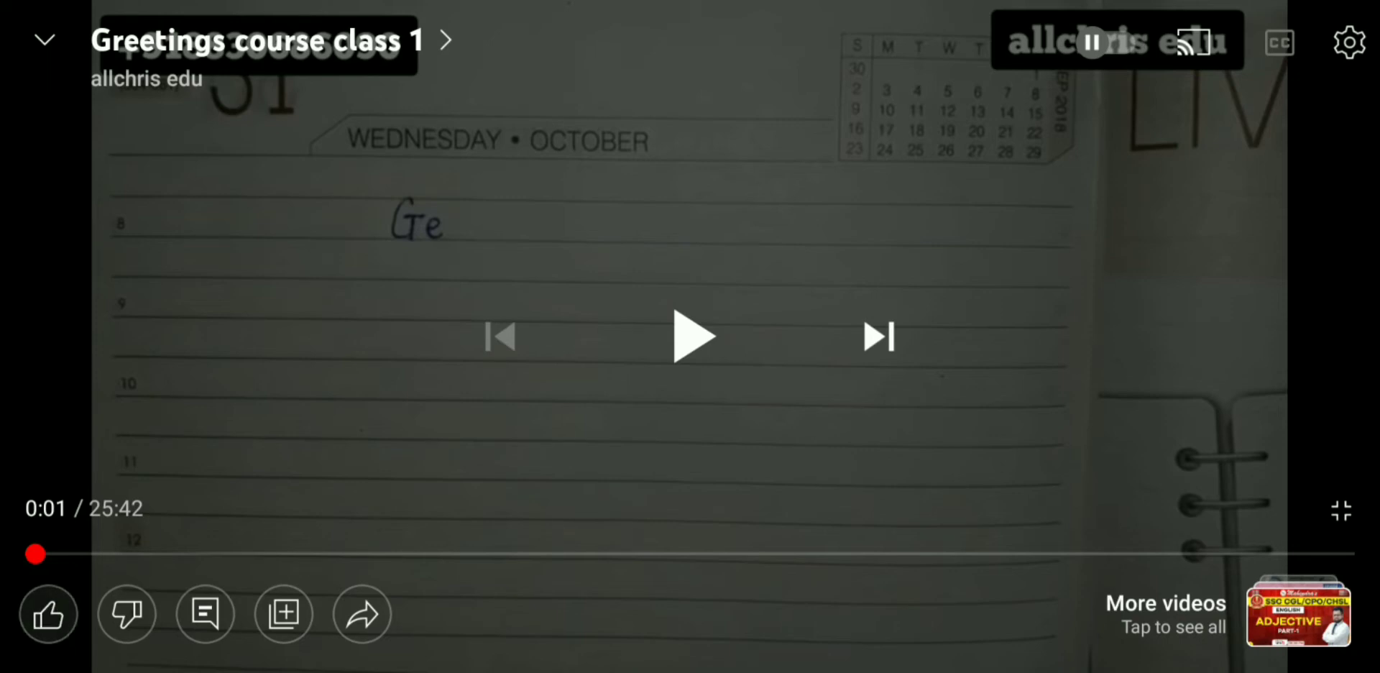
{"action": "left_click", "coordinate": [49, 615]}
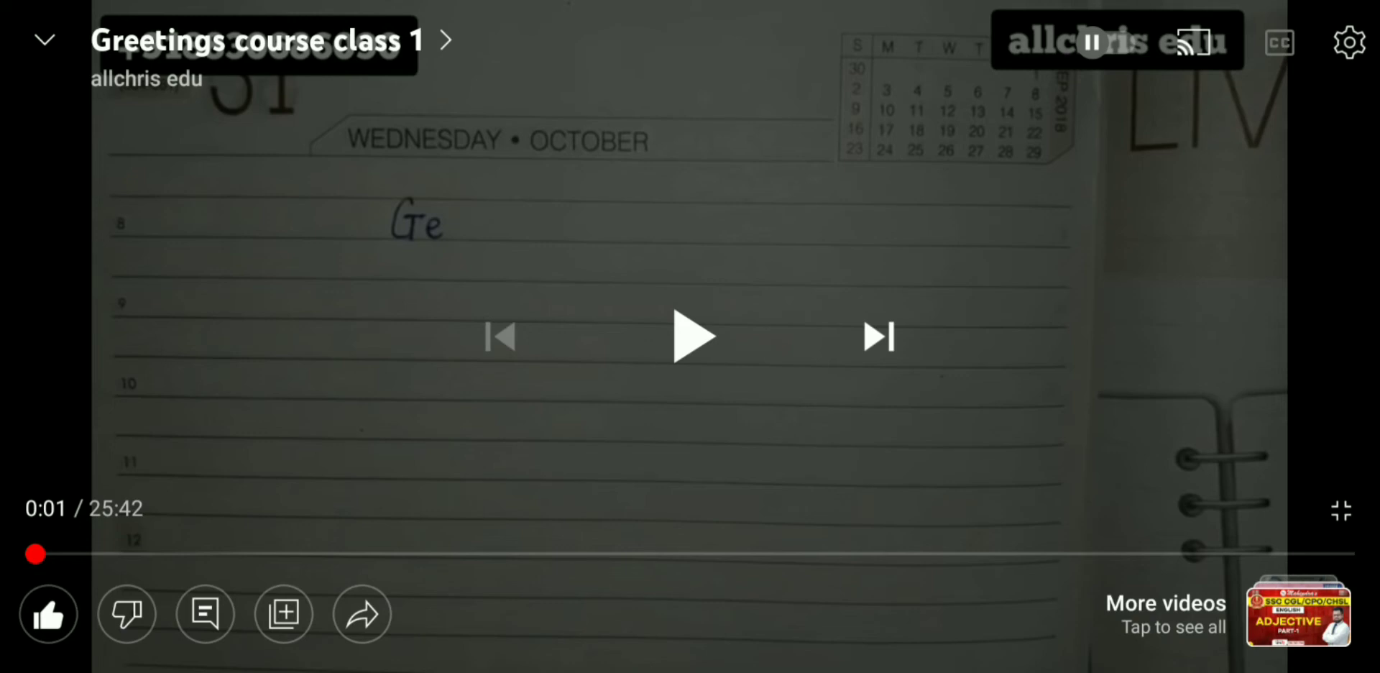
- Close the related videos, open the video's comments, and start a new comment
{"action": "left_click", "coordinate": [1164, 613]}
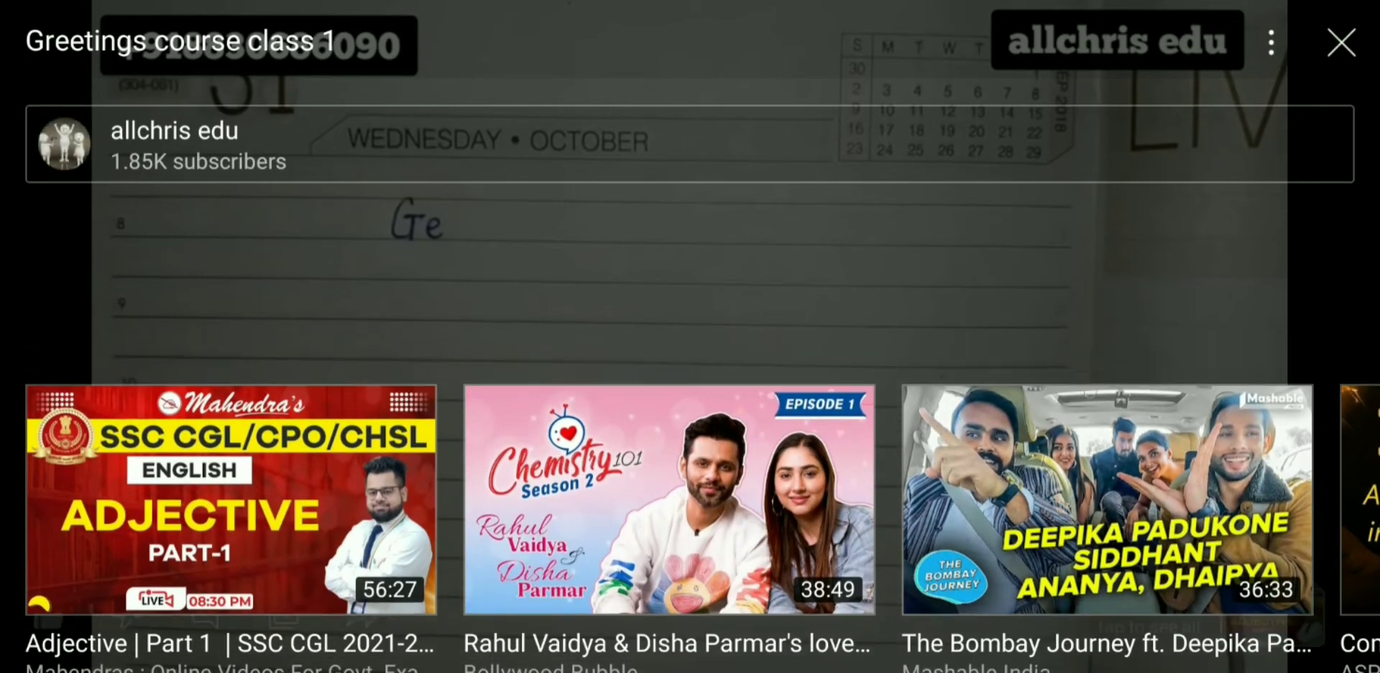
{"action": "key", "text": "Escape"}
{"action": "left_click", "coordinate": [205, 613]}
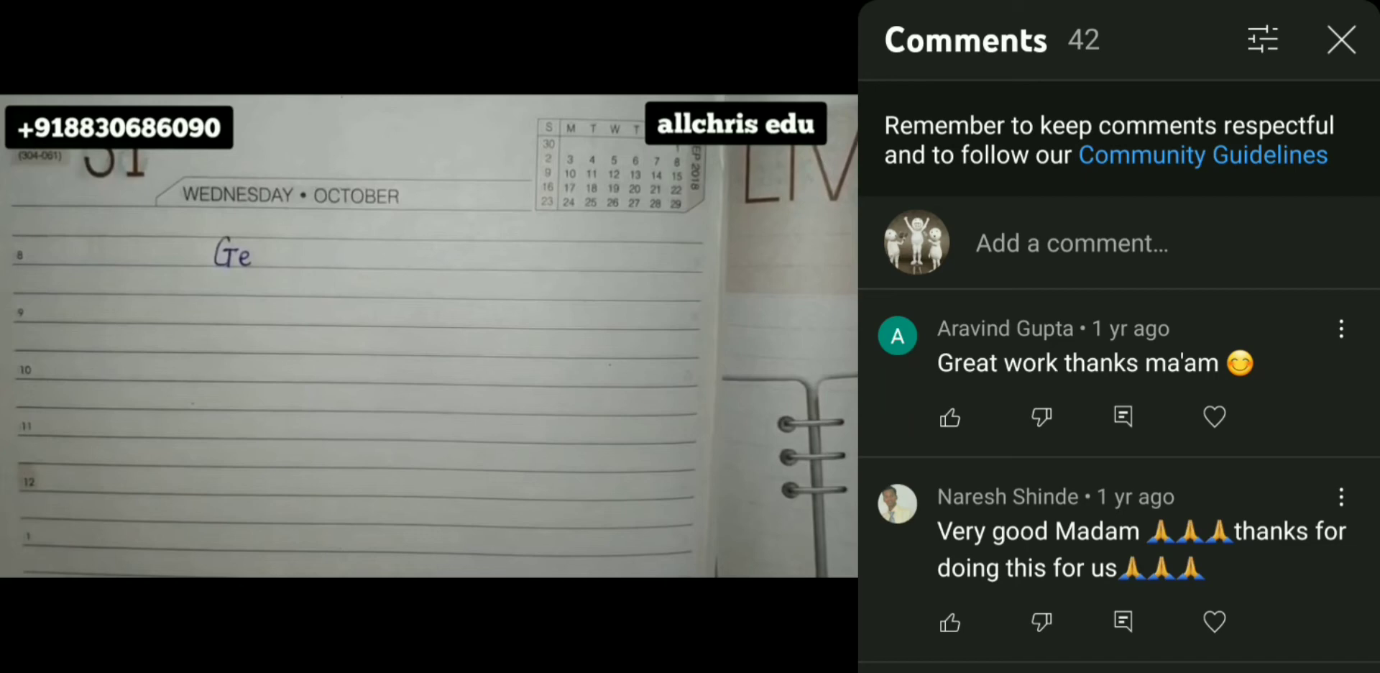
{"action": "left_click", "coordinate": [1071, 243]}
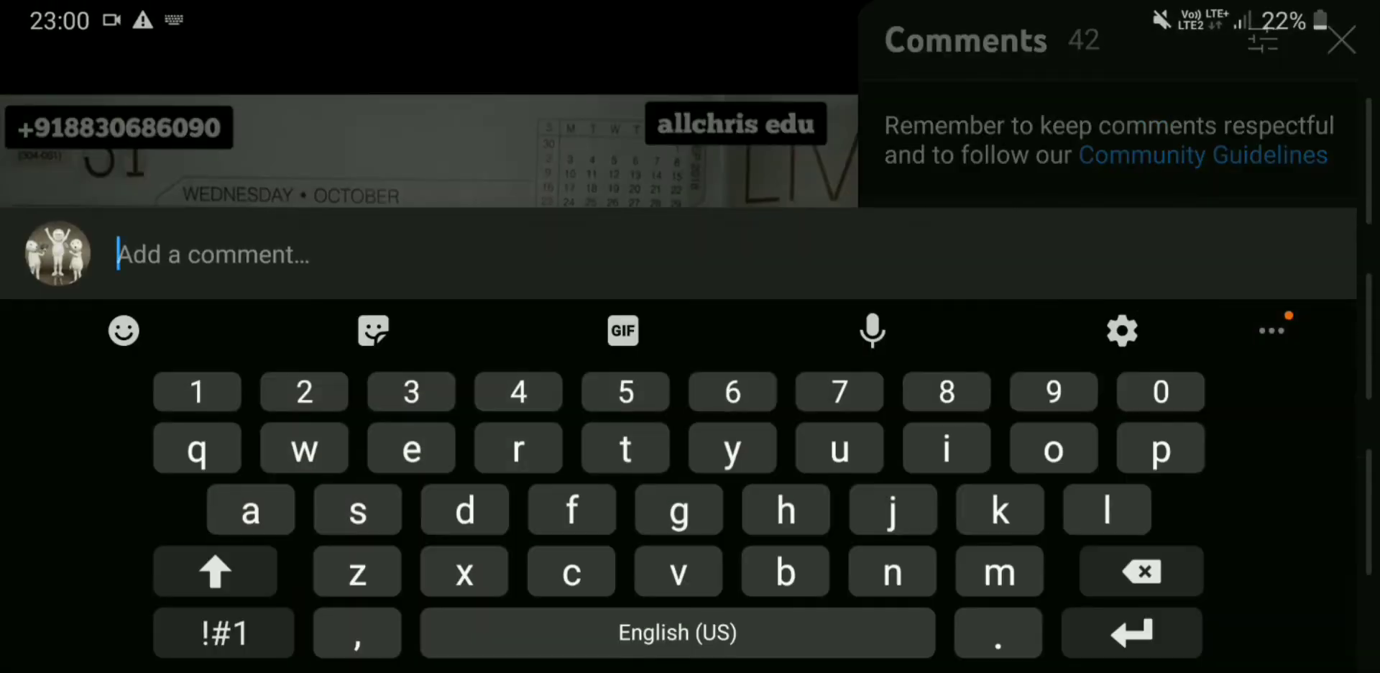
- Draft a comment with your full name plus 'done', then back out to the discard prompt
{"action": "left_click", "coordinate": [216, 572]}
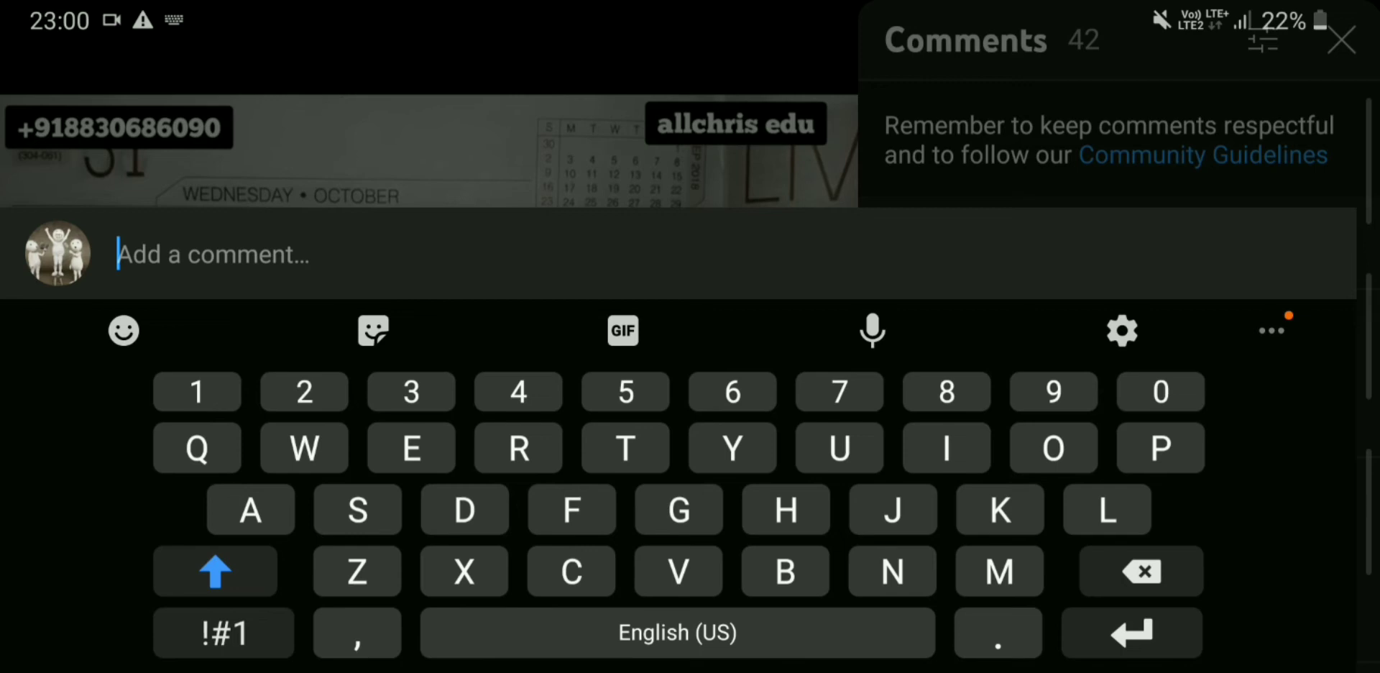
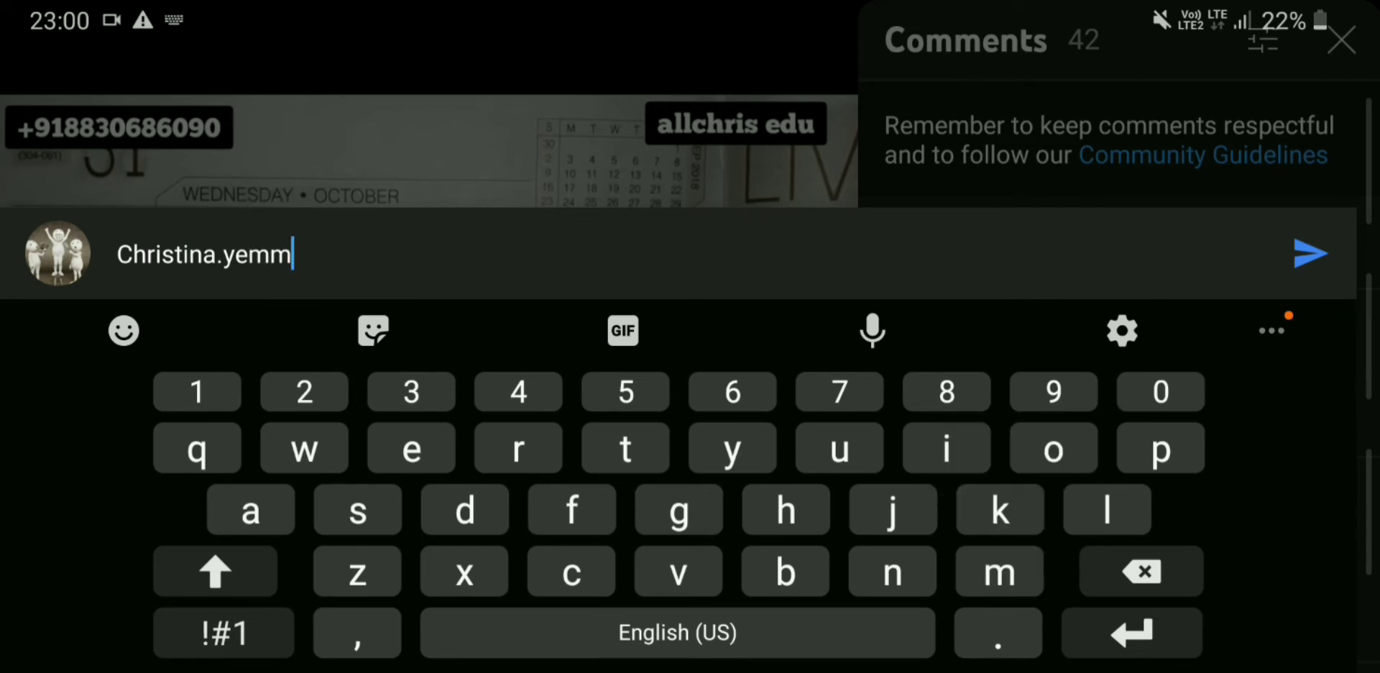
{"action": "type", "text": "done"}
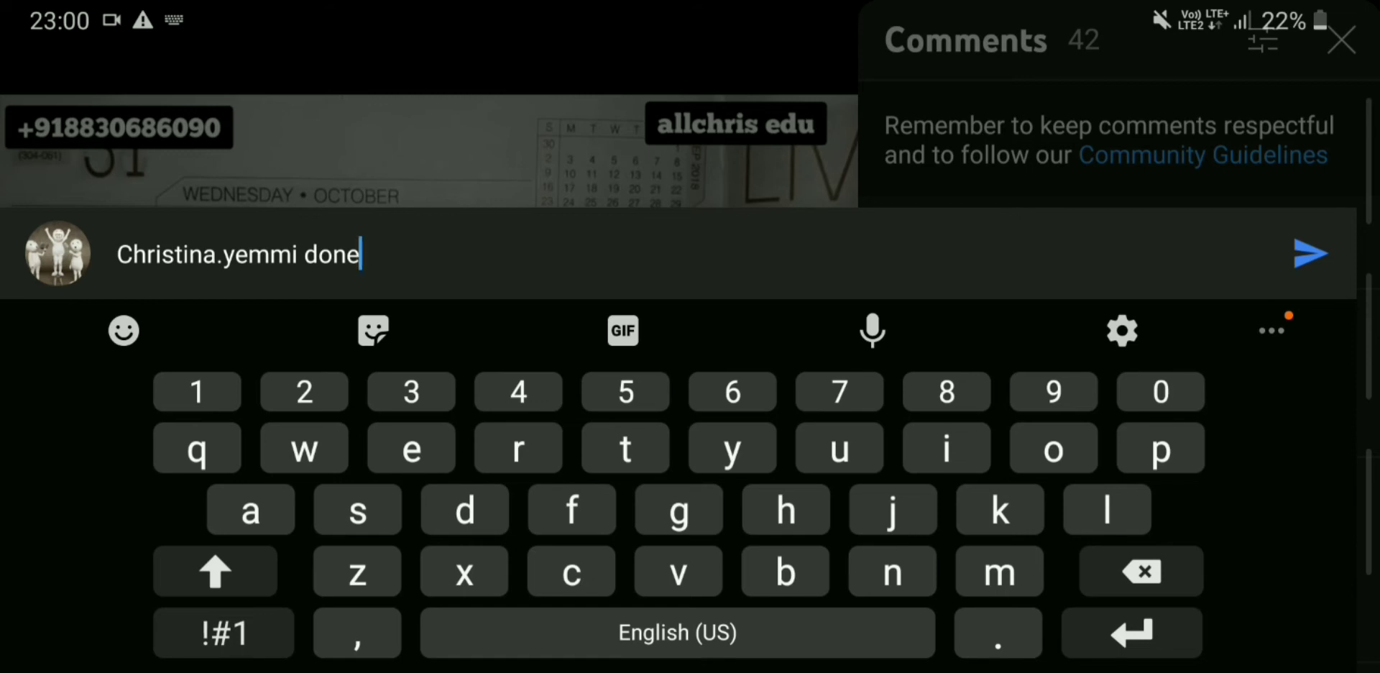
{"action": "key", "text": "Escape"}
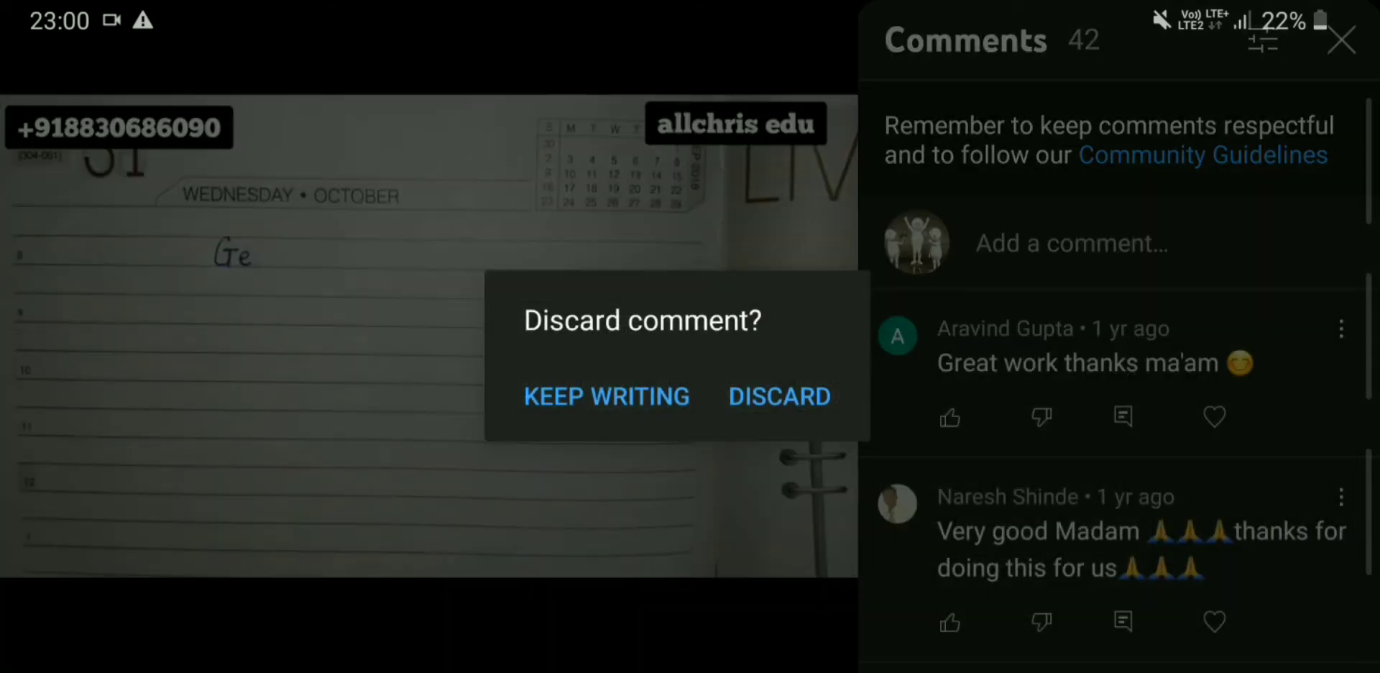
- Dismiss the discard prompt and close the comments, returning to the full-screen video
{"action": "key", "text": "Escape"}
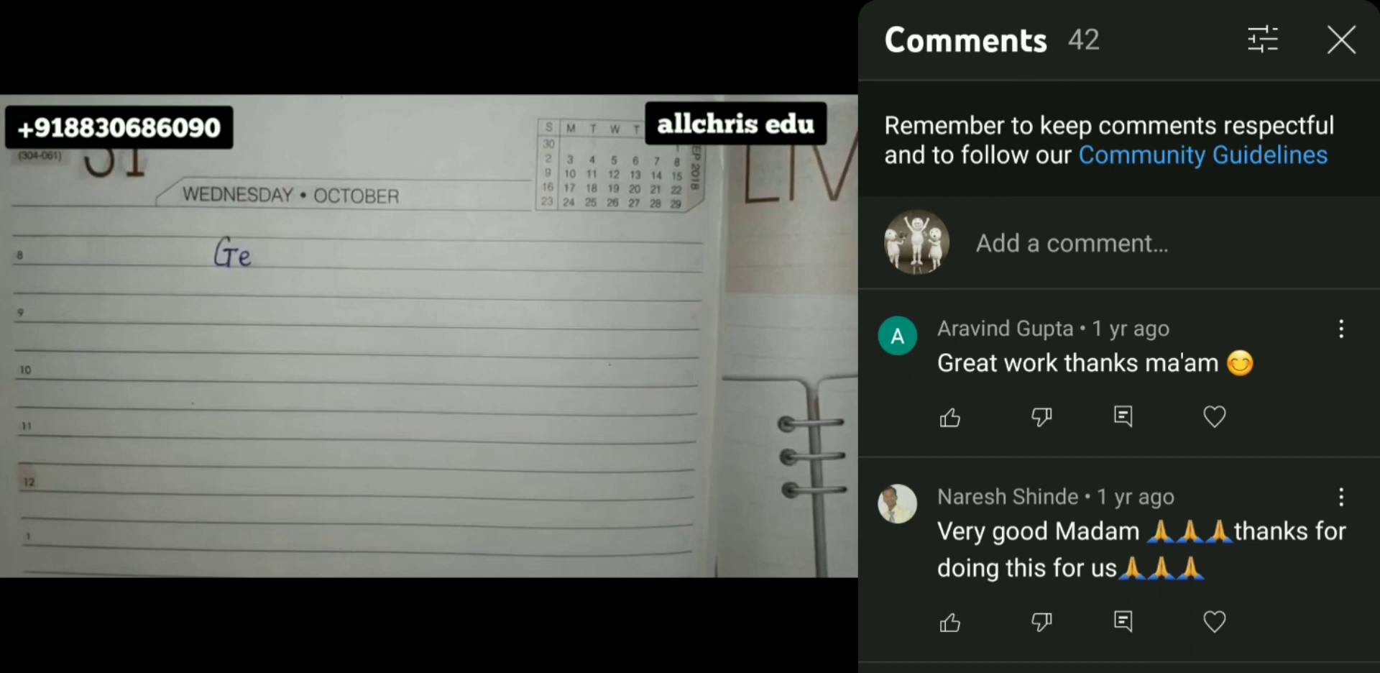
{"action": "key", "text": "Escape"}
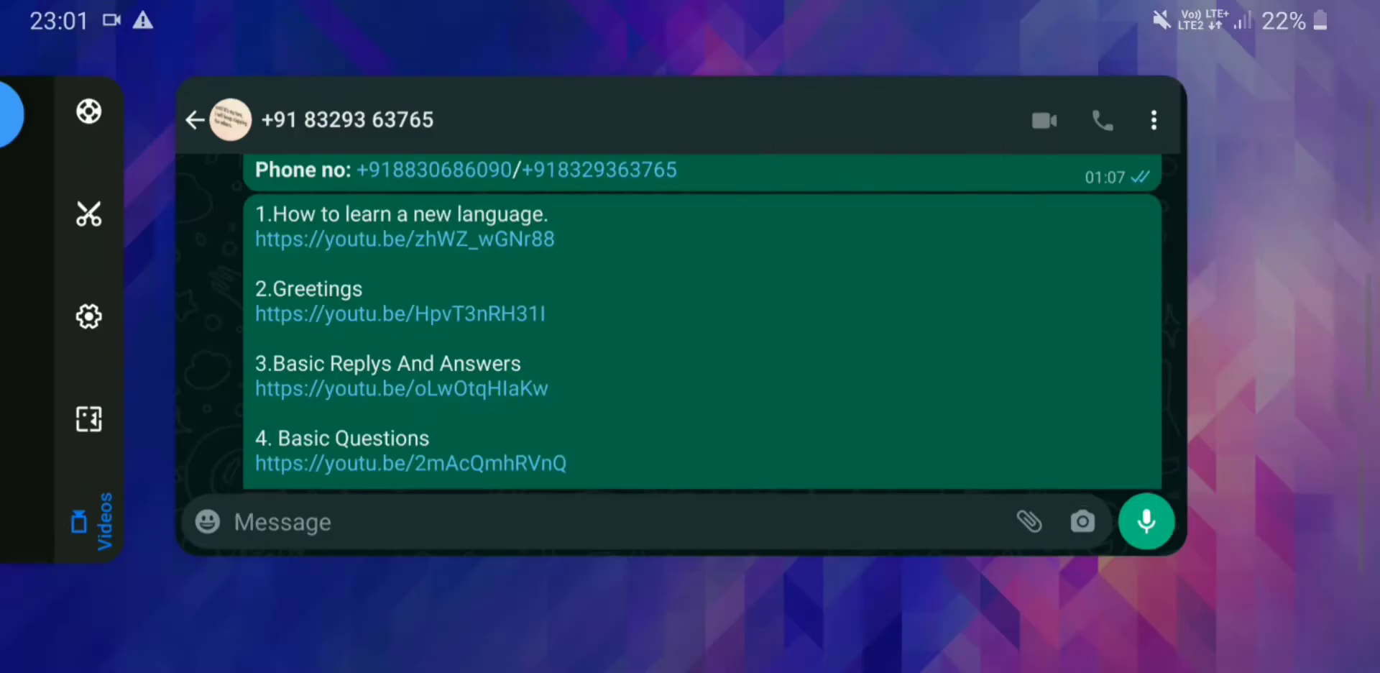
- Bring the WhatsApp lesson-links chat back to full screen
{"action": "key", "text": "Return"}
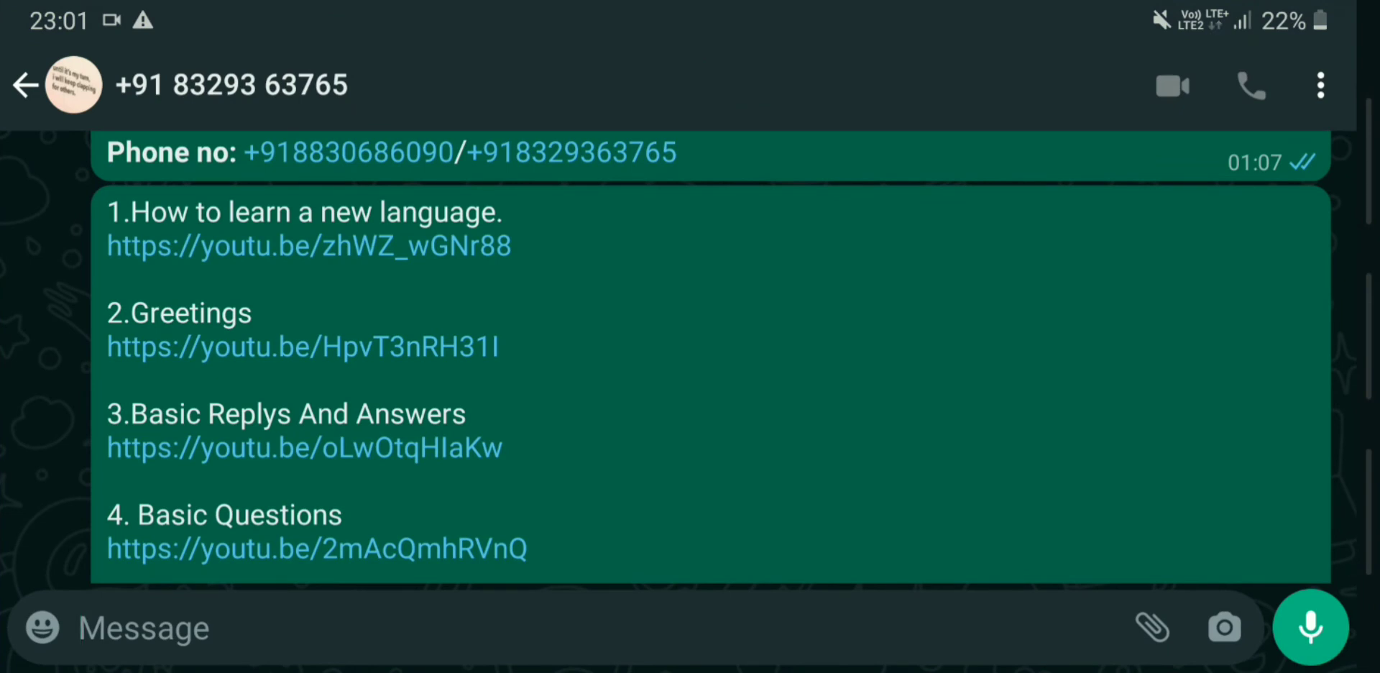
{"action": "scroll", "coordinate": [305, 447], "scroll_direction": "down", "scroll_amount": 1}
{"action": "scroll", "coordinate": [712, 356], "scroll_direction": "down", "scroll_amount": 1}
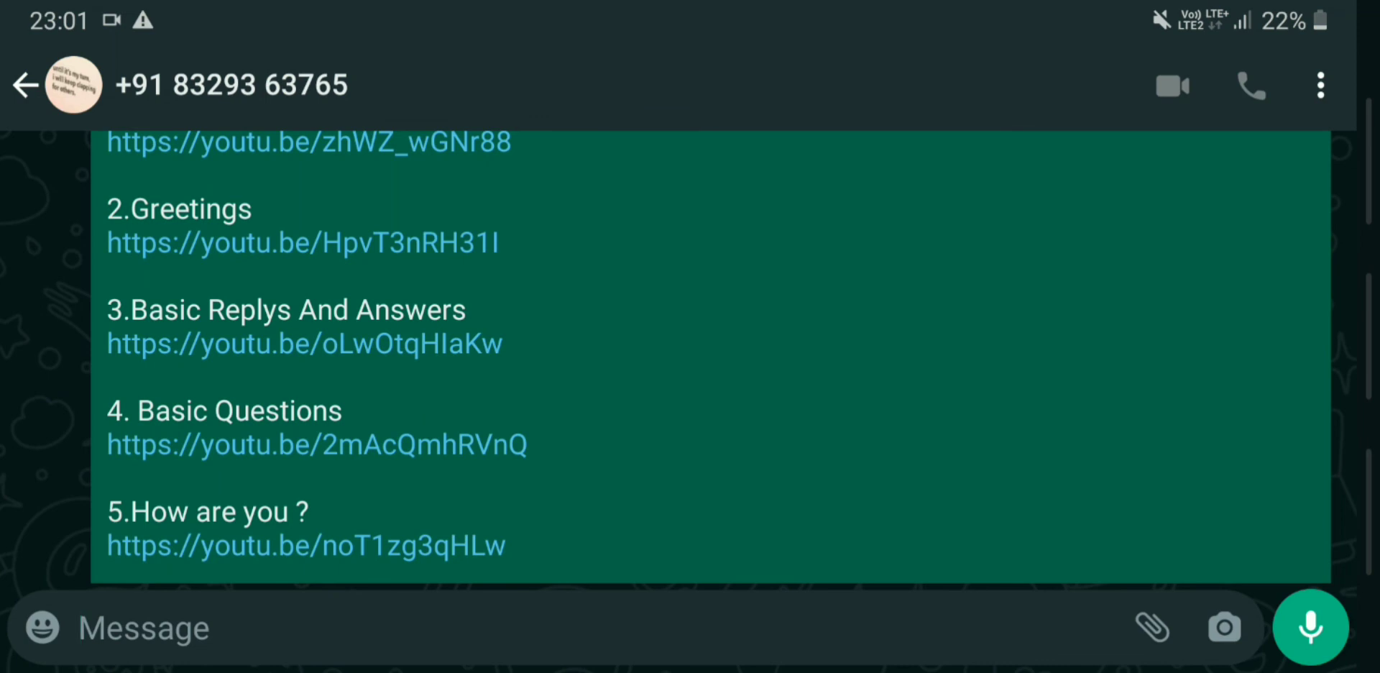
{"action": "scroll", "coordinate": [711, 356], "scroll_direction": "down", "scroll_amount": 4}
{"action": "scroll", "coordinate": [711, 356], "scroll_direction": "down", "scroll_amount": 3}
{"action": "scroll", "coordinate": [712, 357], "scroll_direction": "down", "scroll_amount": 4}
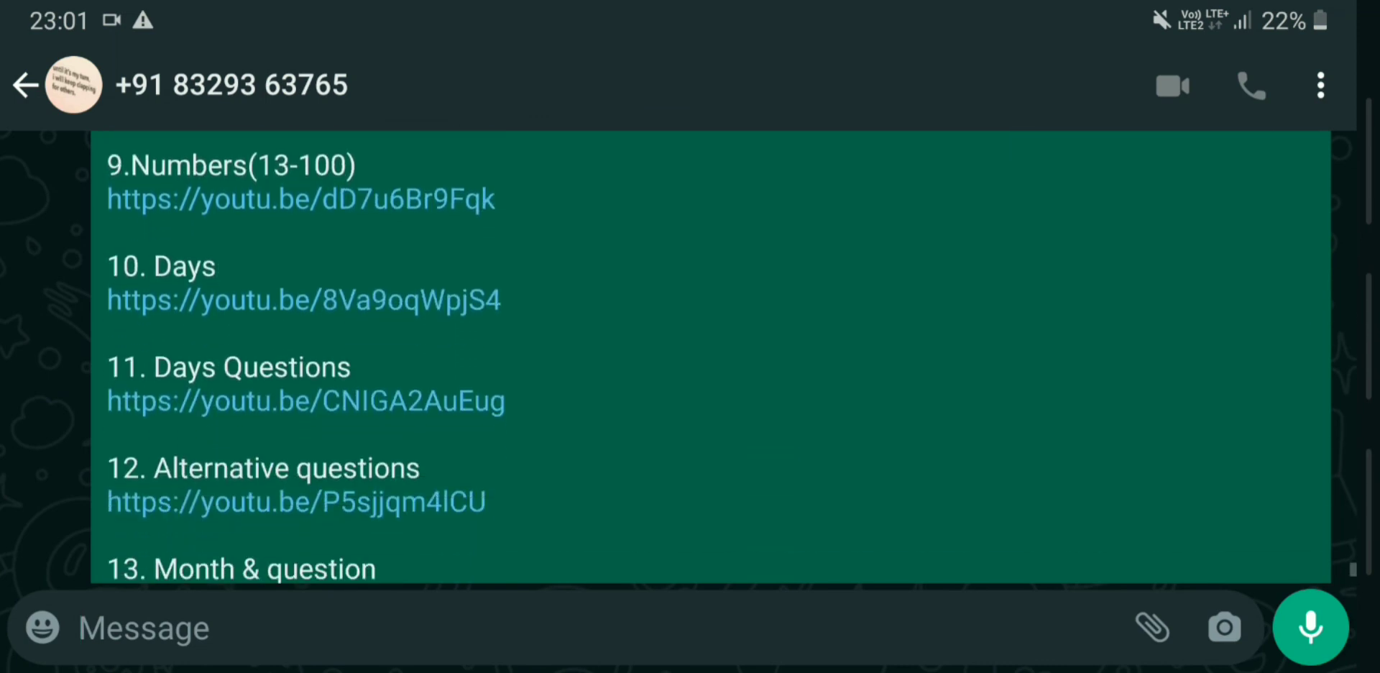
{"action": "scroll", "coordinate": [712, 356], "scroll_direction": "down", "scroll_amount": 6}
{"action": "scroll", "coordinate": [711, 356], "scroll_direction": "down", "scroll_amount": 1}
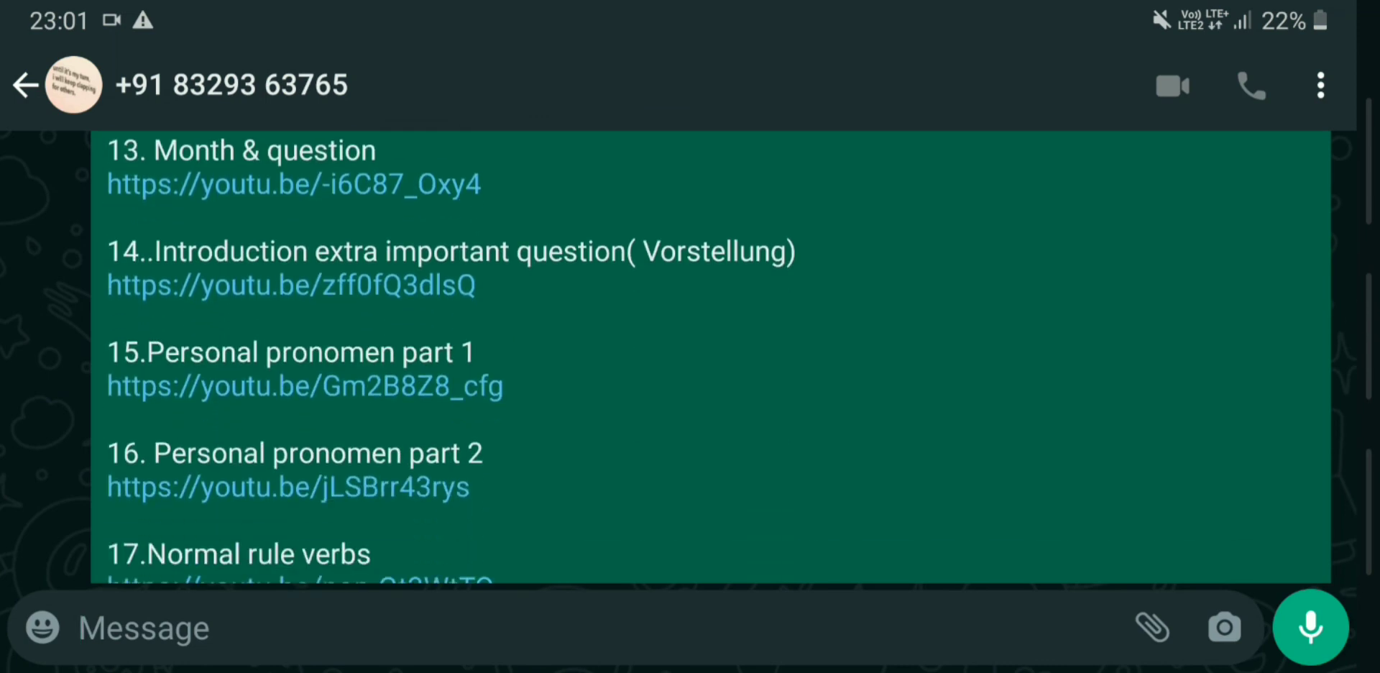
{"action": "scroll", "coordinate": [712, 356], "scroll_direction": "up", "scroll_amount": 10}
{"action": "scroll", "coordinate": [712, 356], "scroll_direction": "up", "scroll_amount": 5}
{"action": "scroll", "coordinate": [712, 355], "scroll_direction": "down", "scroll_amount": 3}
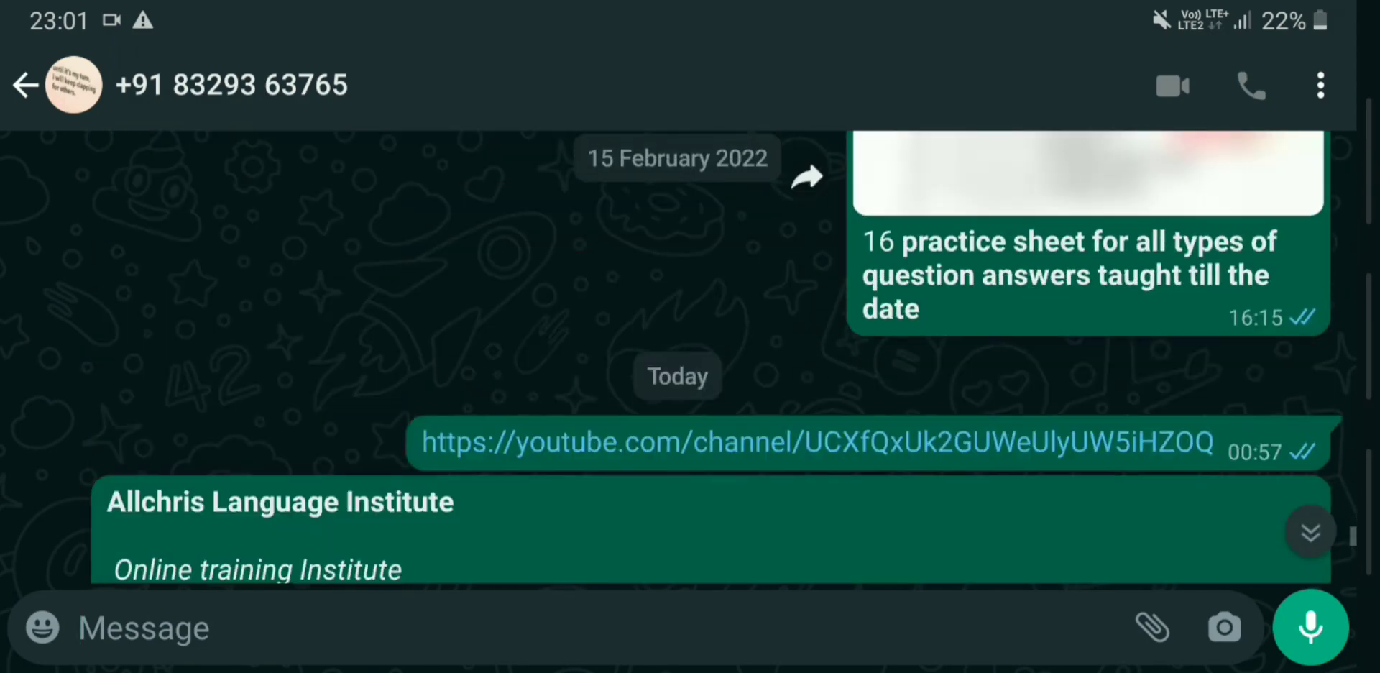
{"action": "scroll", "coordinate": [711, 356], "scroll_direction": "down", "scroll_amount": 5}
{"action": "scroll", "coordinate": [711, 355], "scroll_direction": "down", "scroll_amount": 5}
{"action": "scroll", "coordinate": [713, 357], "scroll_direction": "down", "scroll_amount": 5}
{"action": "scroll", "coordinate": [712, 357], "scroll_direction": "down", "scroll_amount": 4}
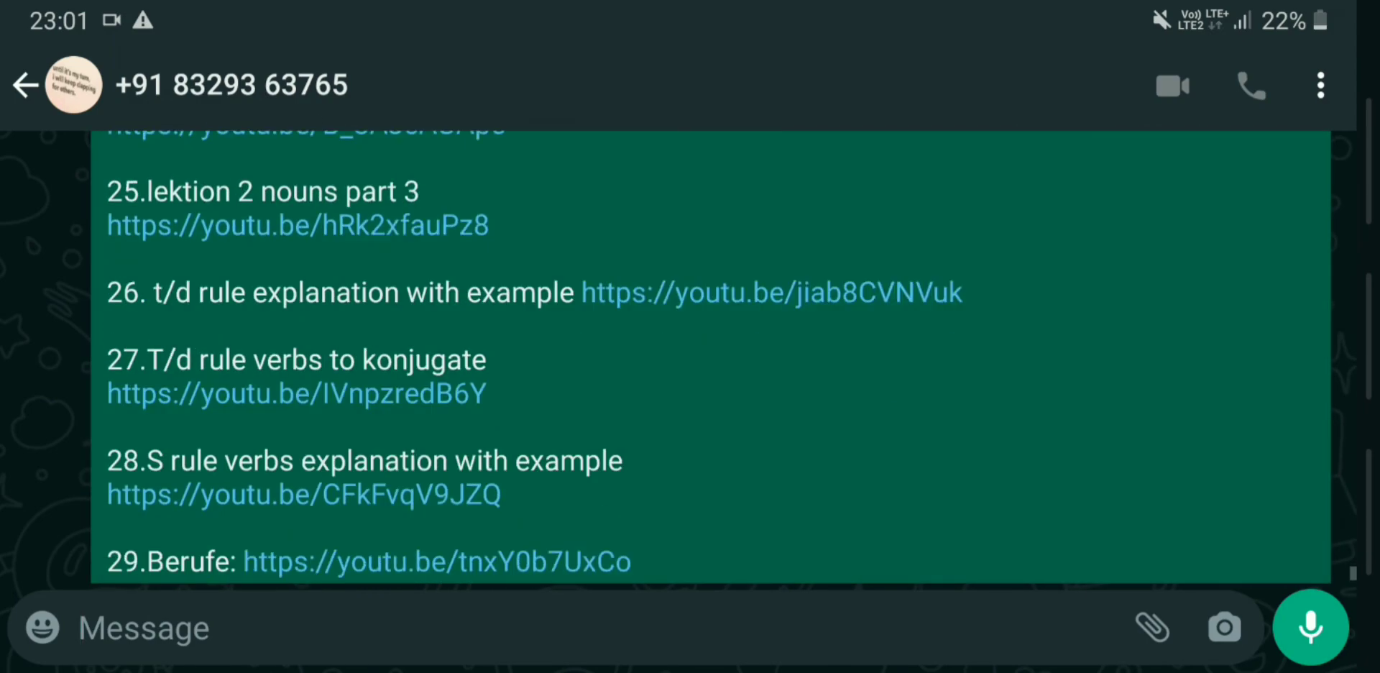
{"action": "scroll", "coordinate": [711, 355], "scroll_direction": "down", "scroll_amount": 1}
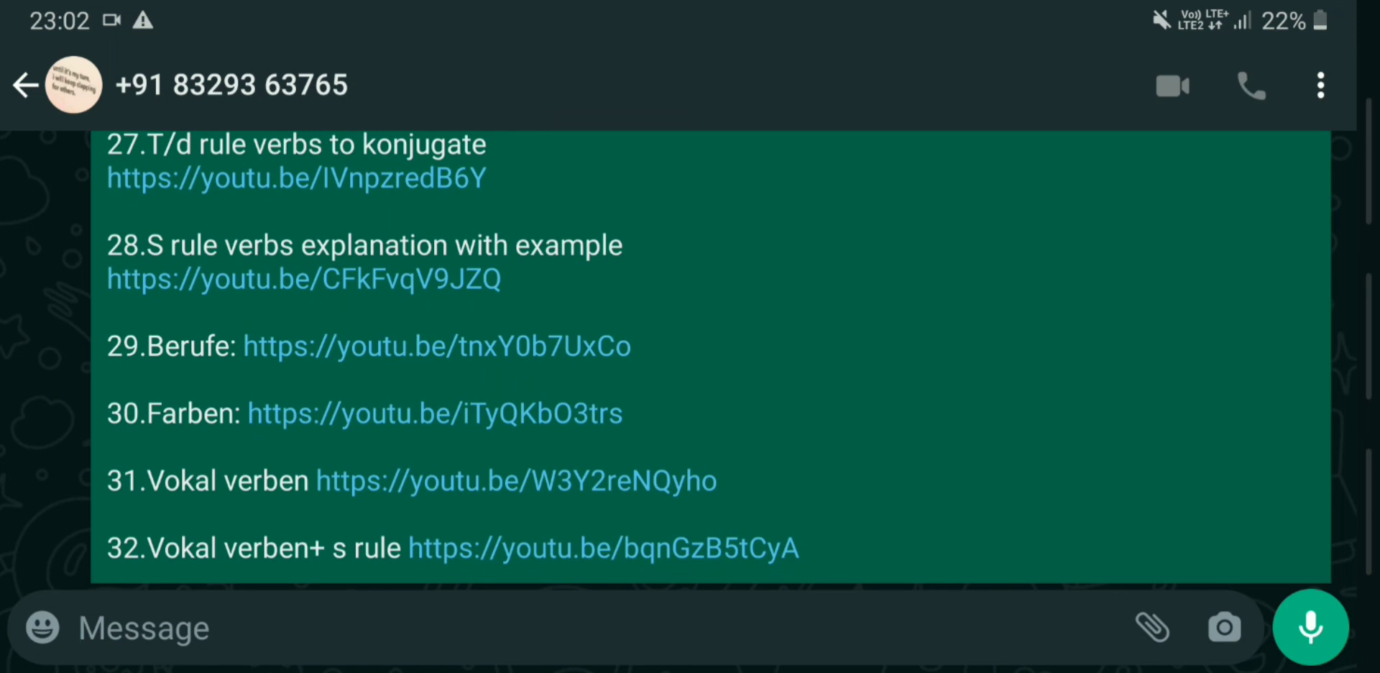